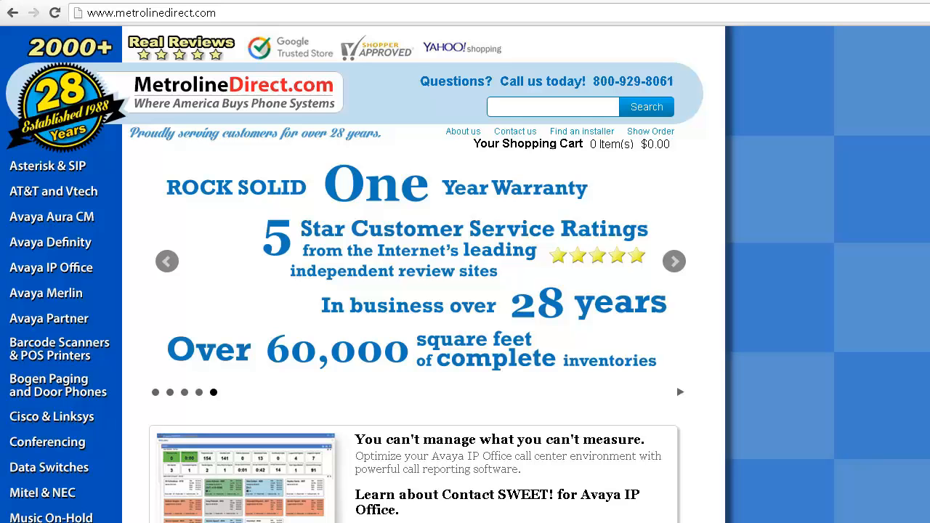
Step: Open the VoicemailPro9.1.6 folder under IP OFFICE on drive C and launch its Setup application
{"action": "left_click", "coordinate": [266, 247]}
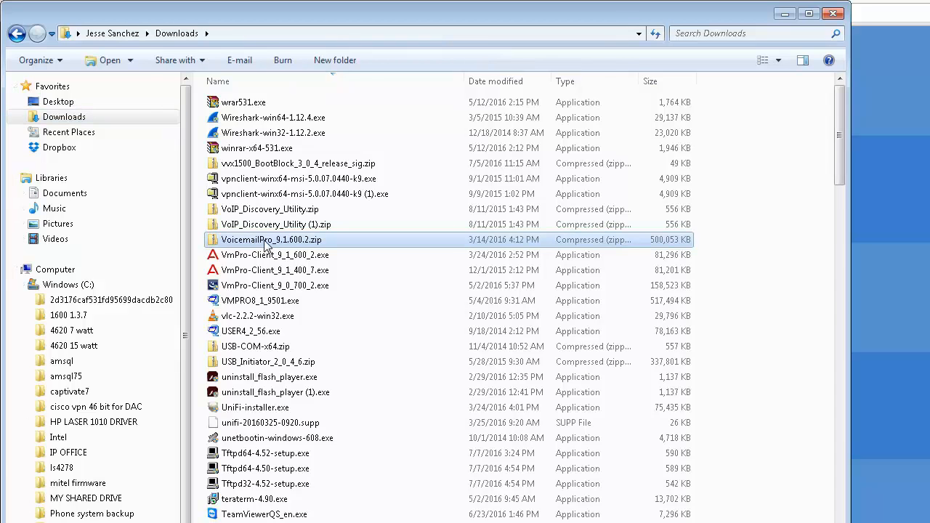
{"action": "right_click", "coordinate": [265, 246]}
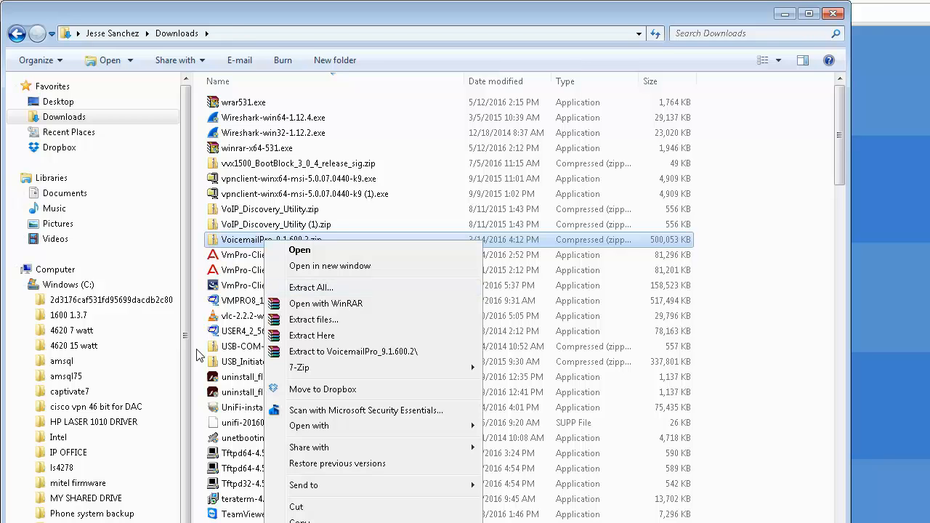
{"action": "left_click", "coordinate": [63, 456]}
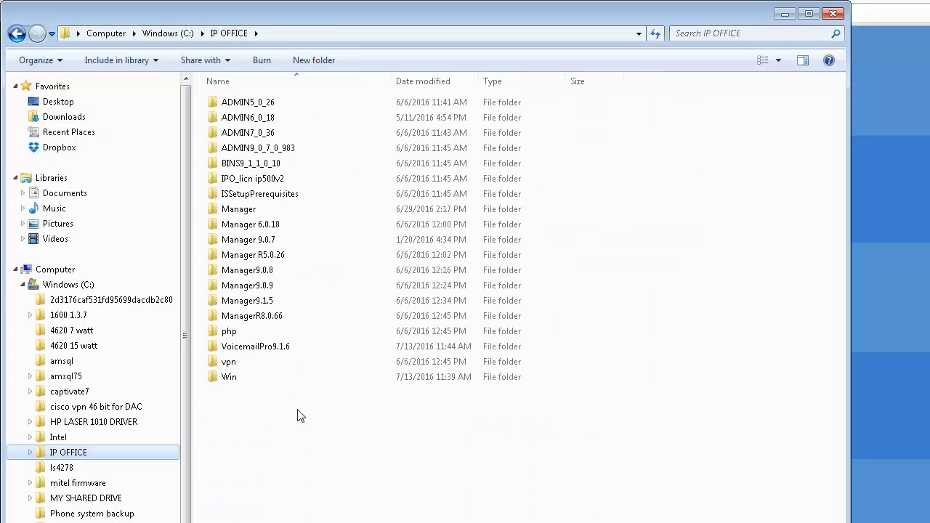
{"action": "left_click", "coordinate": [259, 351]}
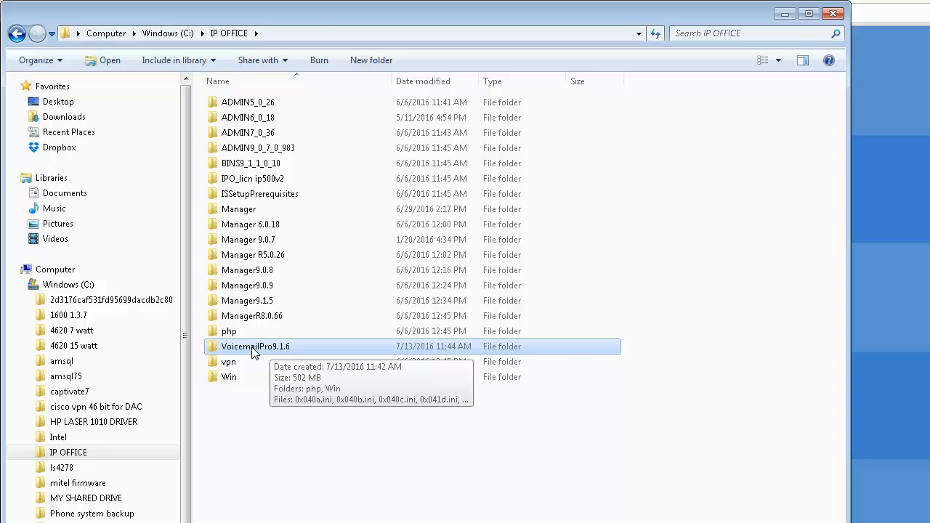
{"action": "double_click", "coordinate": [252, 351]}
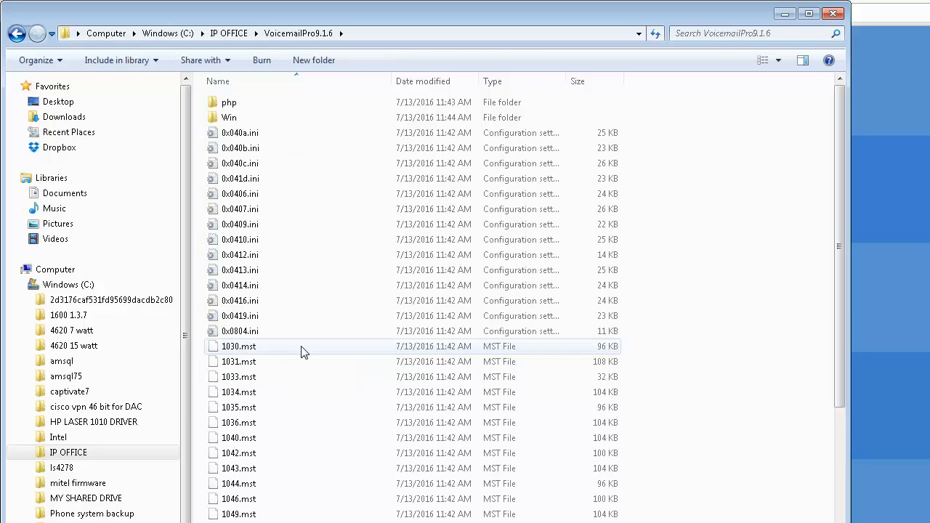
{"action": "scroll", "coordinate": [301, 353], "scroll_direction": "down", "scroll_amount": 12}
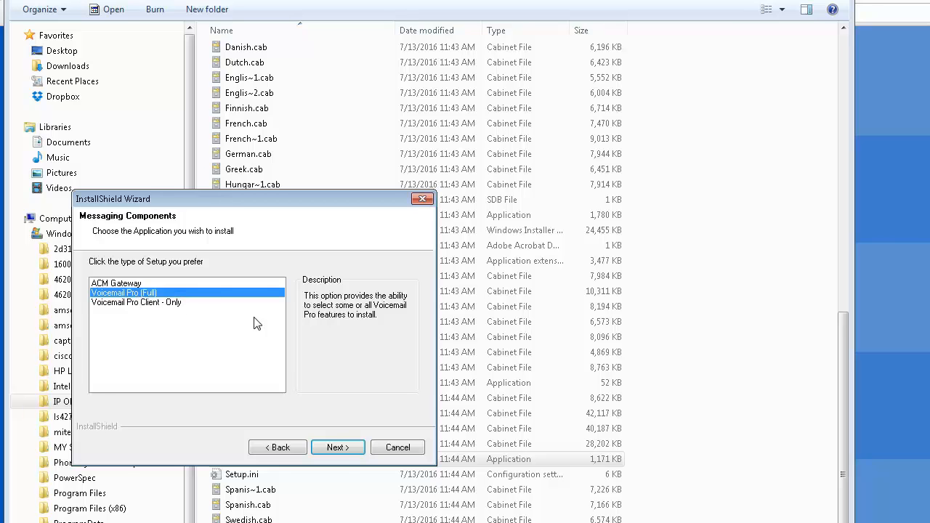
Step: Proceed with Voicemail Pro (Full) as the component to install and choose the Custom setup type
{"action": "left_click", "coordinate": [339, 448]}
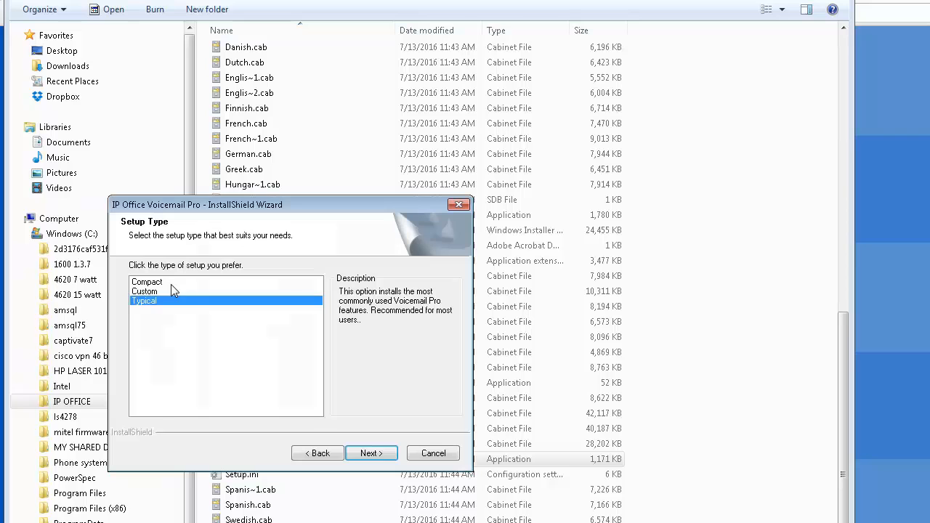
{"action": "left_click", "coordinate": [151, 292]}
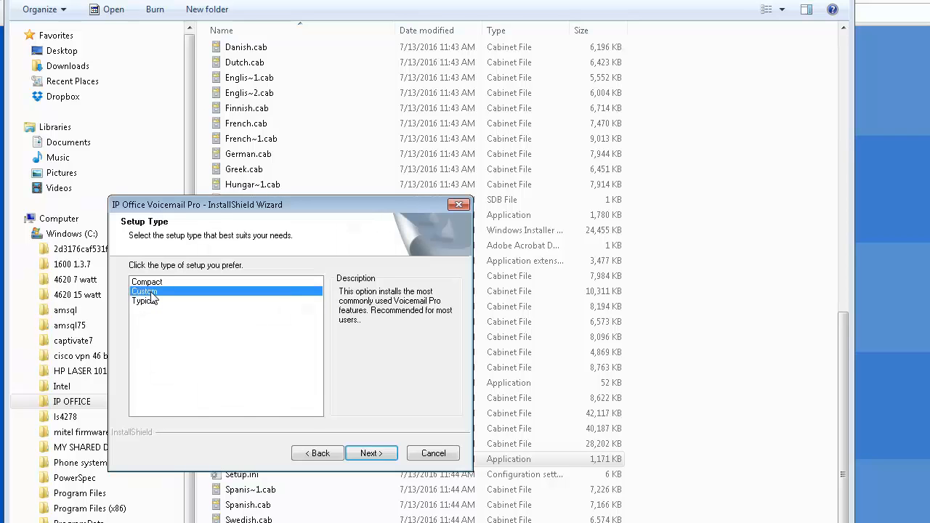
{"action": "left_click", "coordinate": [375, 453]}
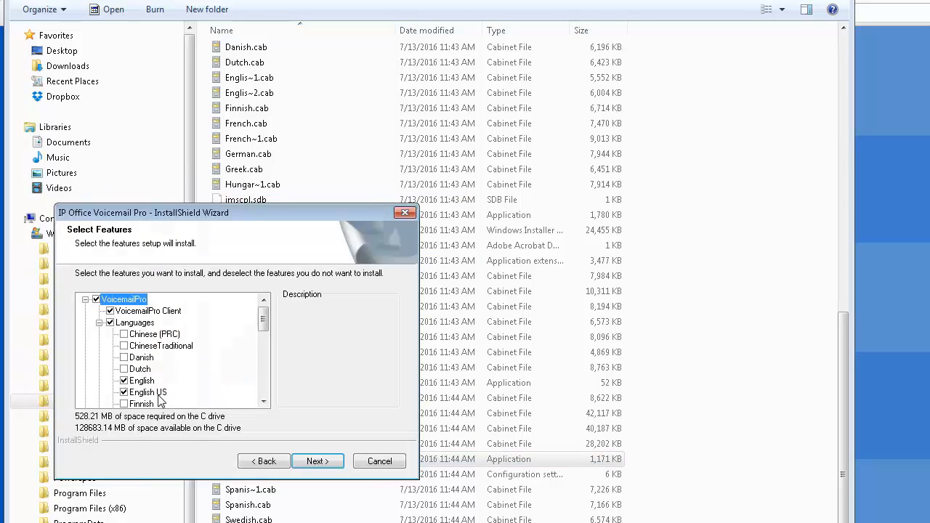
Step: Add the Spanish(Mexican) and Spanish (Latin) languages to the features to install and continue the setup
{"action": "left_click_drag", "start_coordinate": [265, 324], "coordinate": [265, 382]}
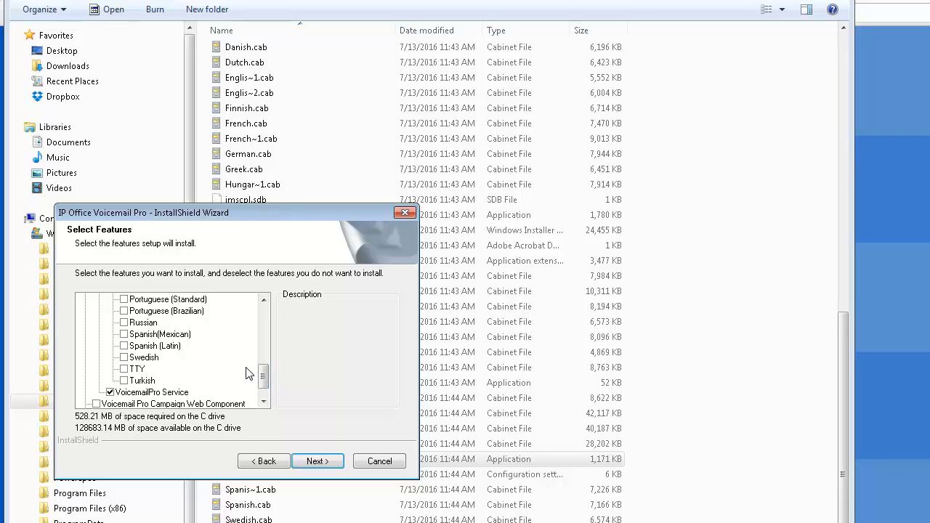
{"action": "left_click", "coordinate": [125, 335]}
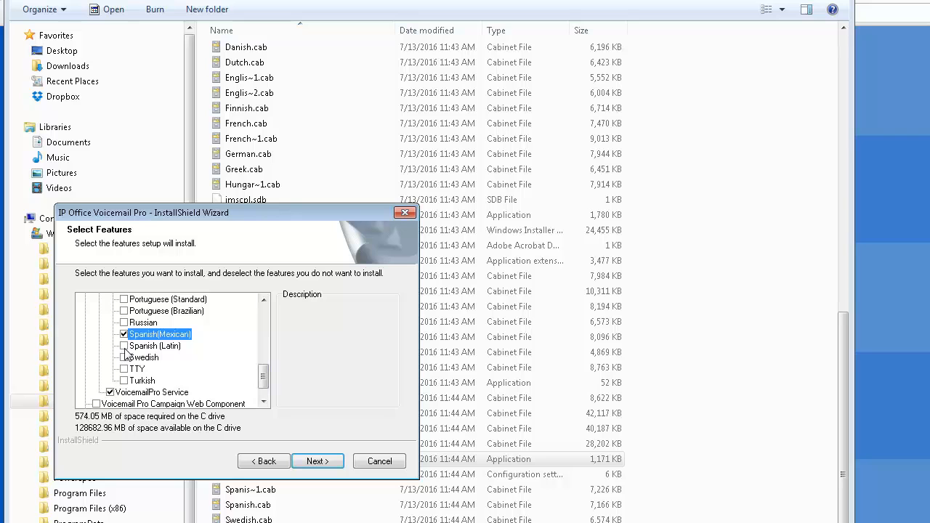
{"action": "left_click", "coordinate": [124, 347]}
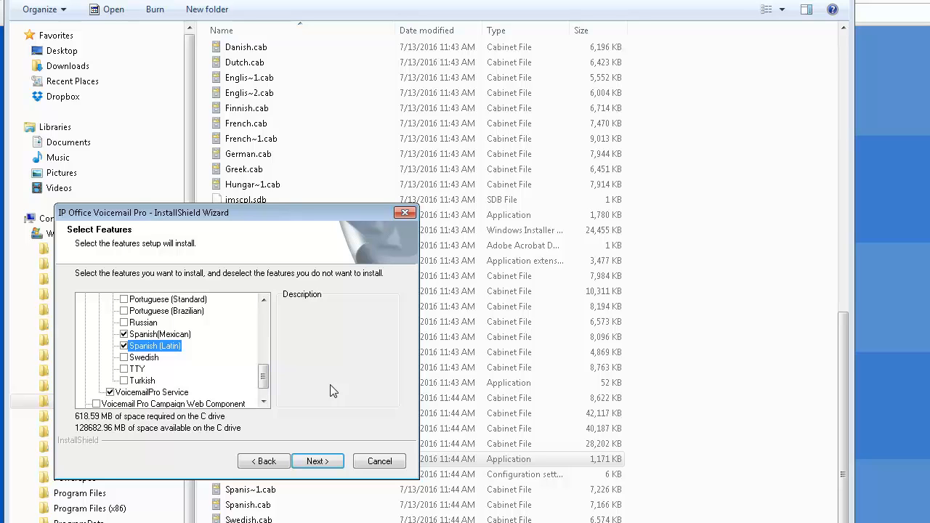
{"action": "left_click", "coordinate": [317, 461]}
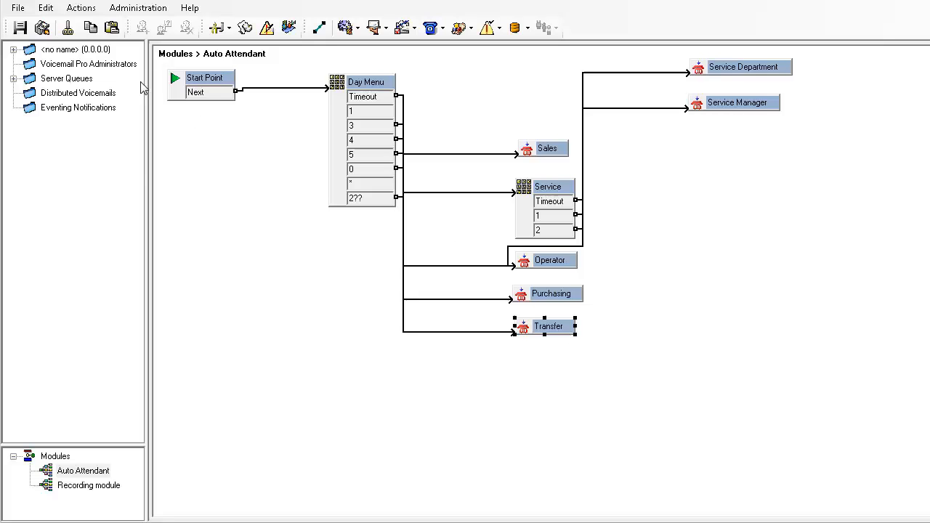
Step: Add a Select System Prompt Language configuration action beside the Day Menu in the Auto Attendant module
{"action": "left_click", "coordinate": [80, 8]}
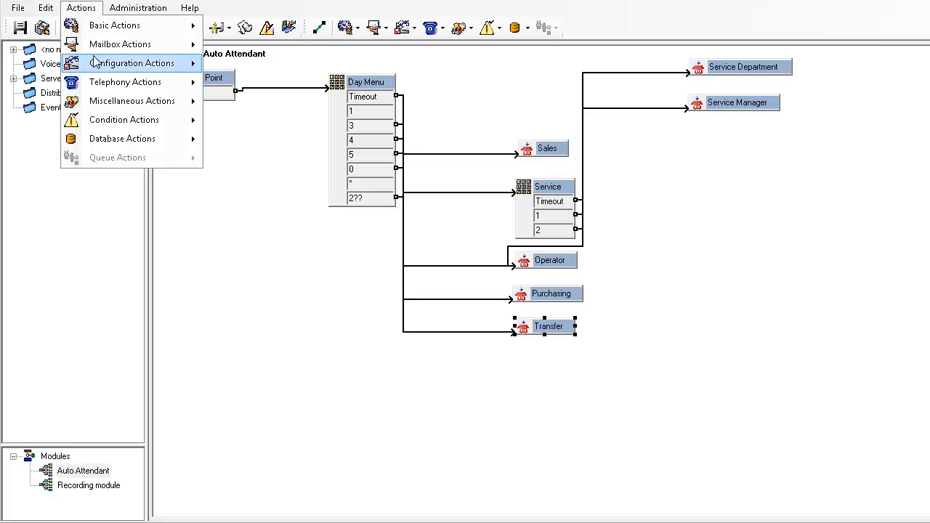
{"action": "mouse_move", "coordinate": [98, 65]}
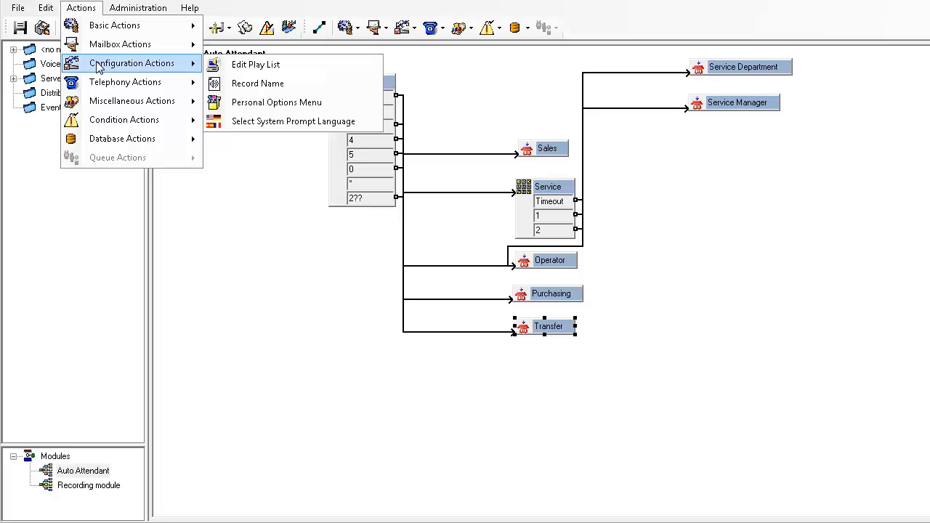
{"action": "left_click", "coordinate": [267, 125]}
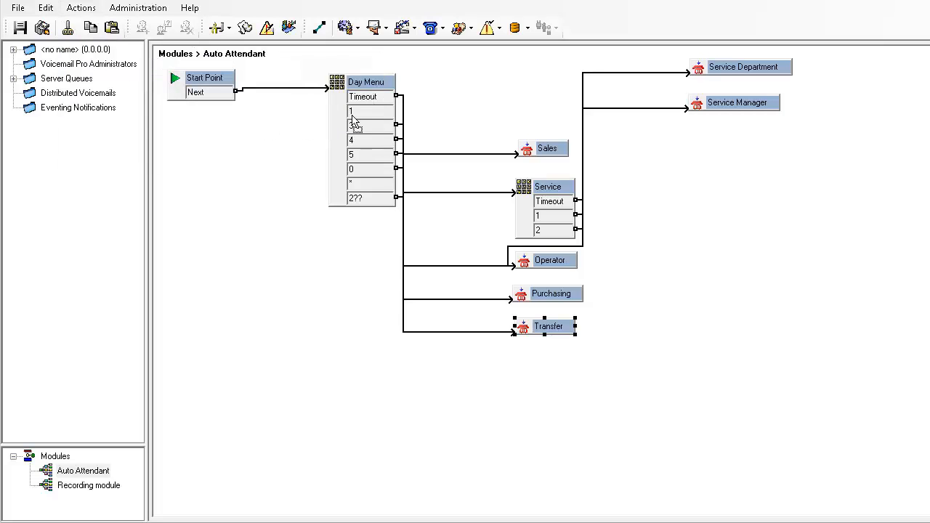
{"action": "left_click", "coordinate": [430, 85]}
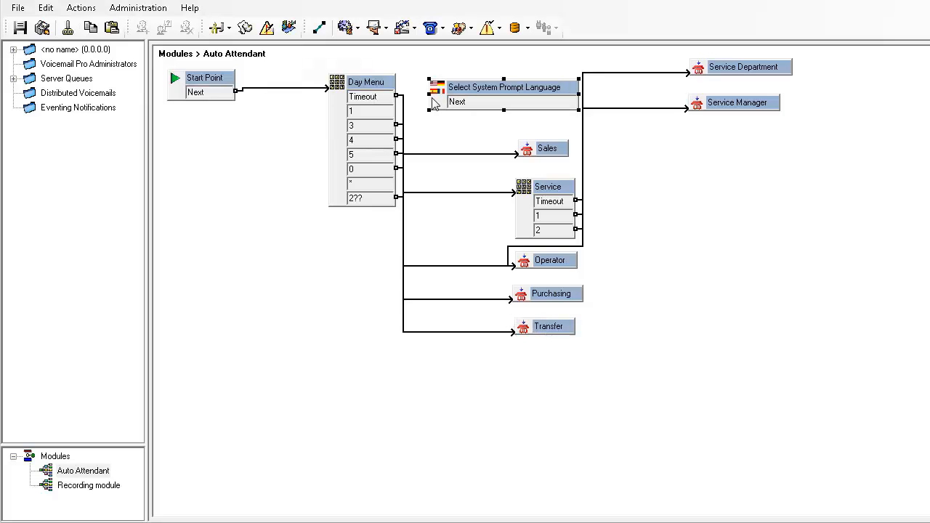
Step: Connect option 1 of the Day Menu to the Select System Prompt Language action
{"action": "left_click", "coordinate": [320, 28]}
{"action": "left_click_drag", "start_coordinate": [381, 117], "coordinate": [458, 87]}
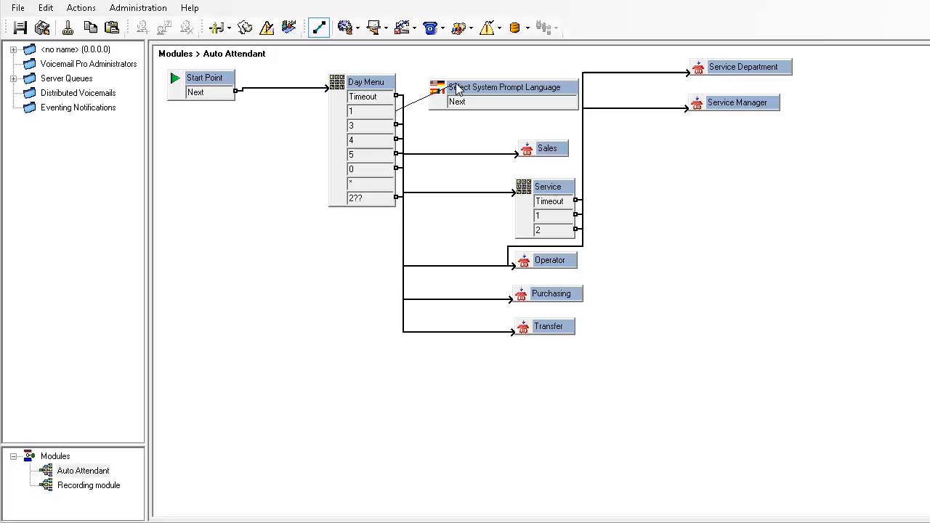
{"action": "left_click_drag", "start_coordinate": [457, 87], "coordinate": [456, 88]}
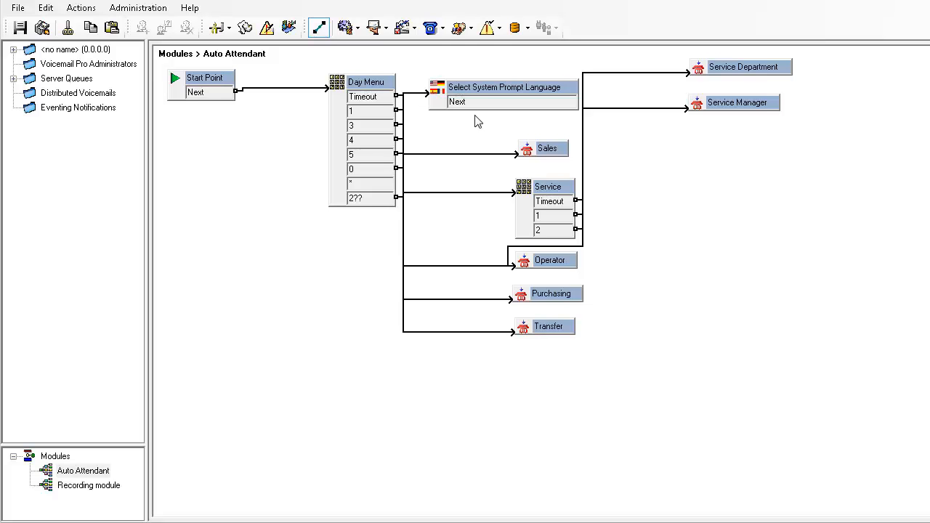
Step: Set the language of the Select System Prompt Language action to Spanish
{"action": "right_click", "coordinate": [440, 95]}
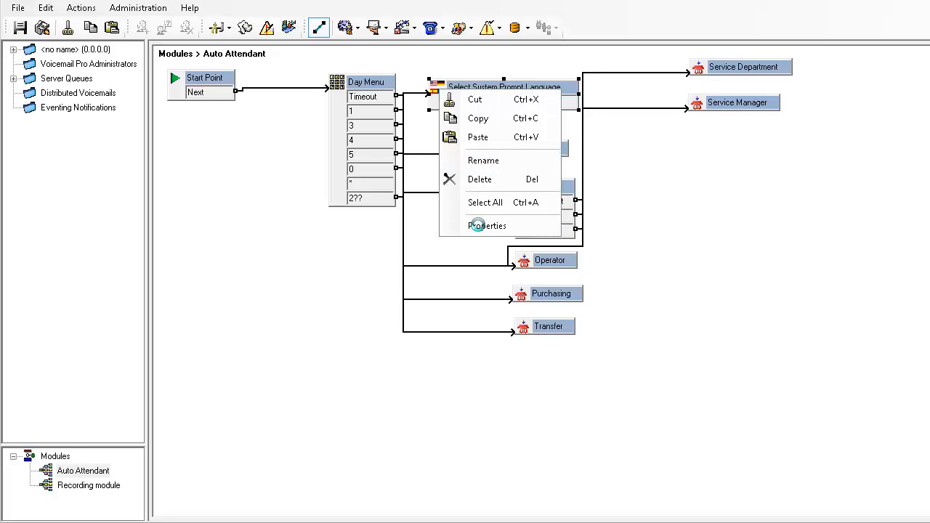
{"action": "left_click", "coordinate": [479, 228]}
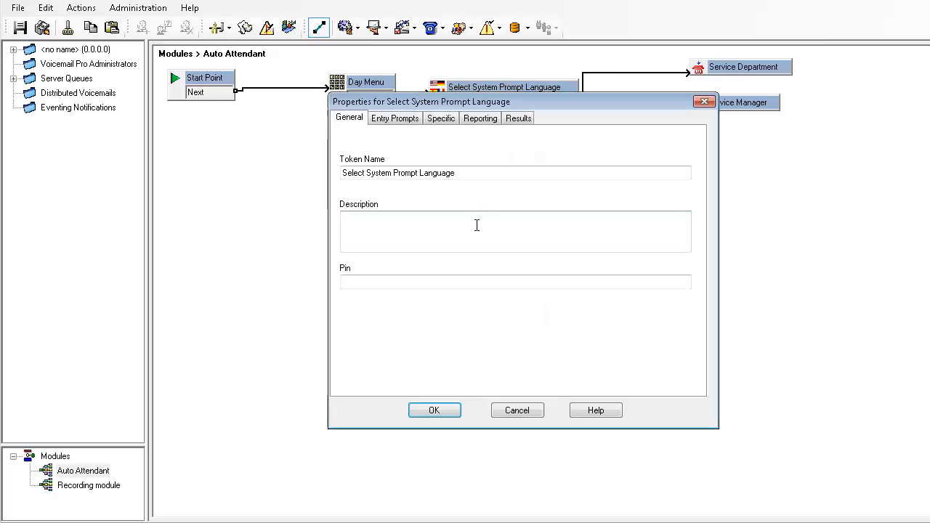
{"action": "left_click", "coordinate": [441, 120]}
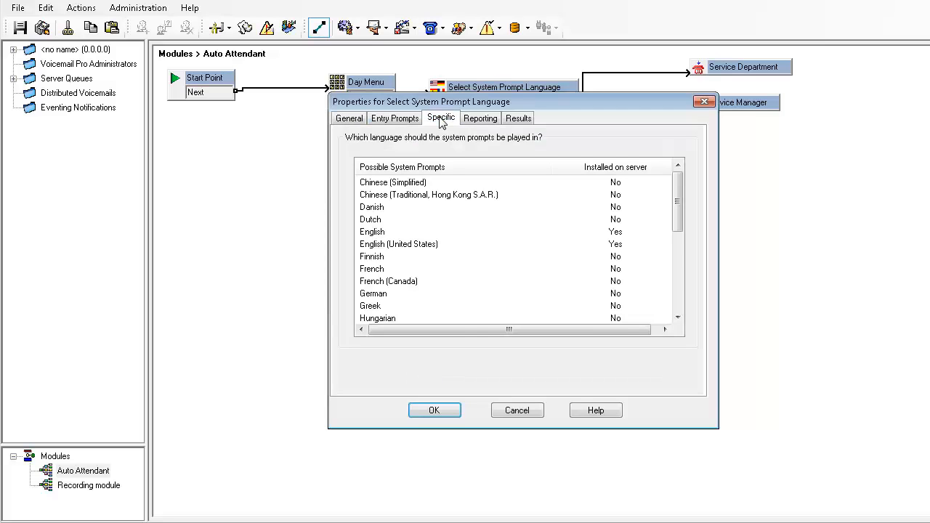
{"action": "left_click", "coordinate": [440, 244]}
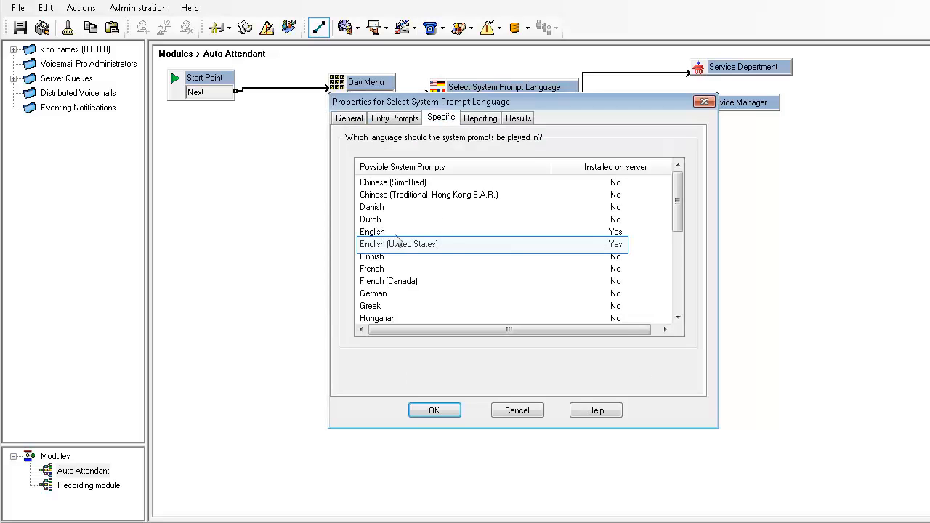
{"action": "left_click_drag", "start_coordinate": [677, 201], "coordinate": [677, 289]}
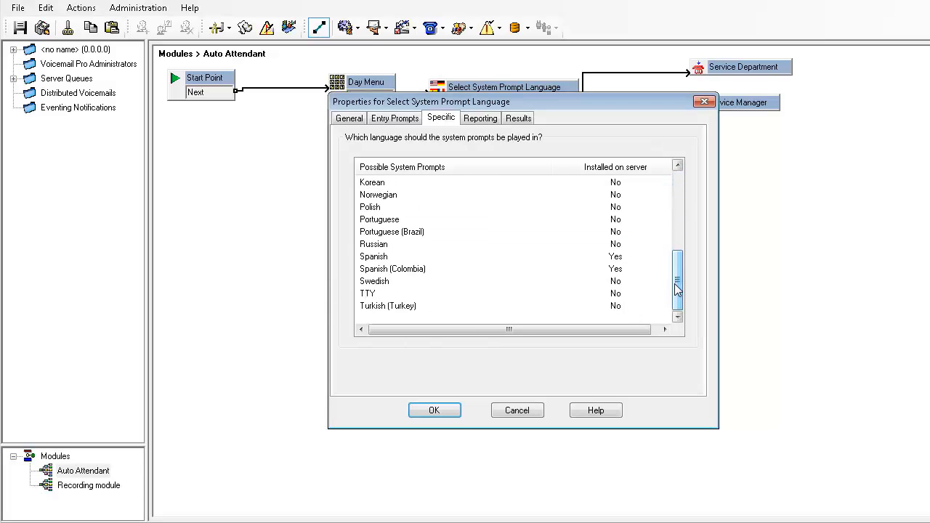
{"action": "left_click", "coordinate": [427, 267]}
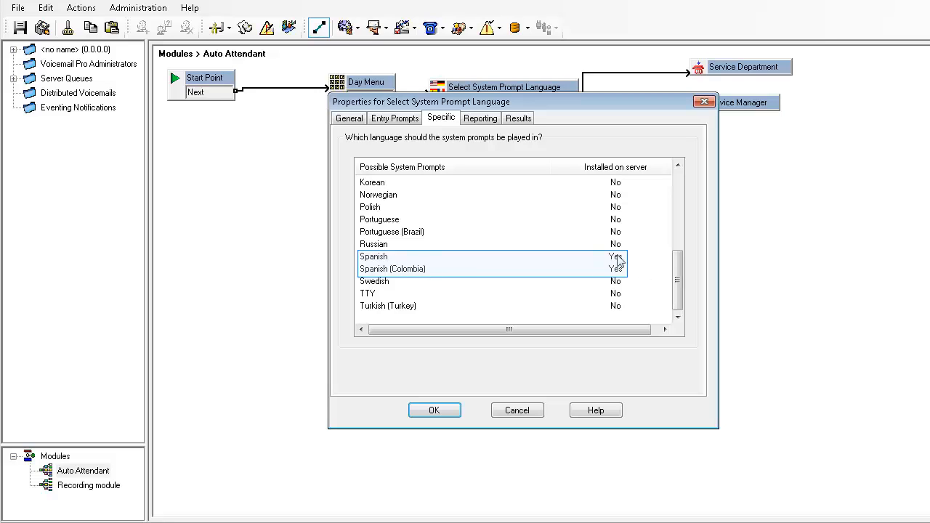
{"action": "left_click", "coordinate": [616, 259]}
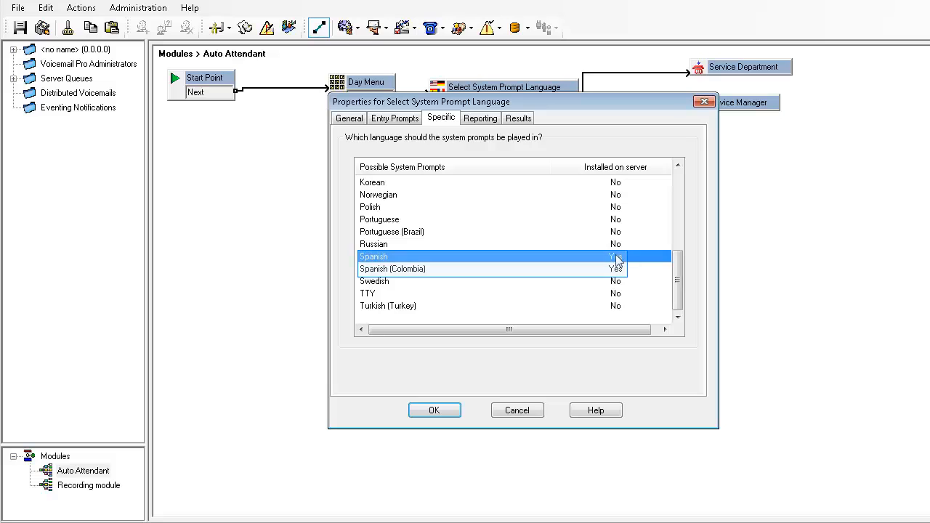
{"action": "left_click", "coordinate": [435, 410]}
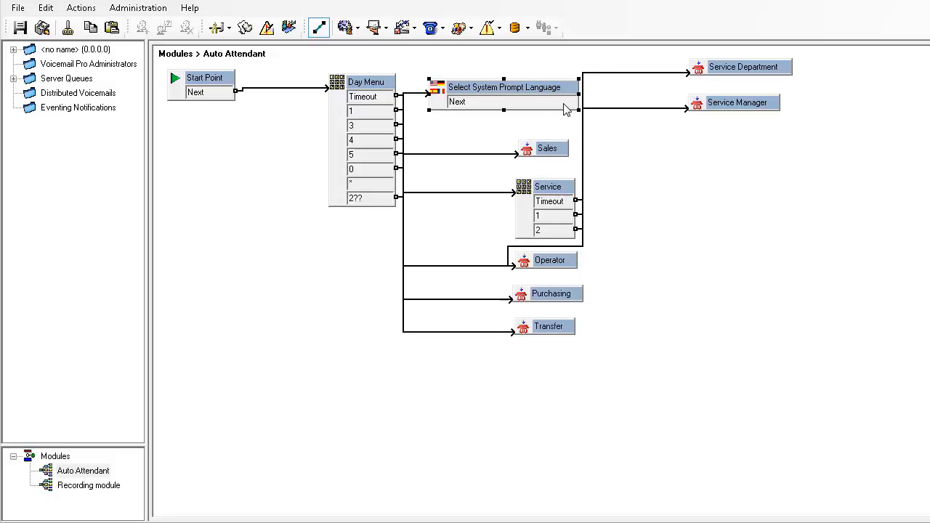
Step: Connect the Next result of the Select System Prompt Language action back to the Day Menu
{"action": "left_click_drag", "start_coordinate": [565, 109], "coordinate": [333, 85]}
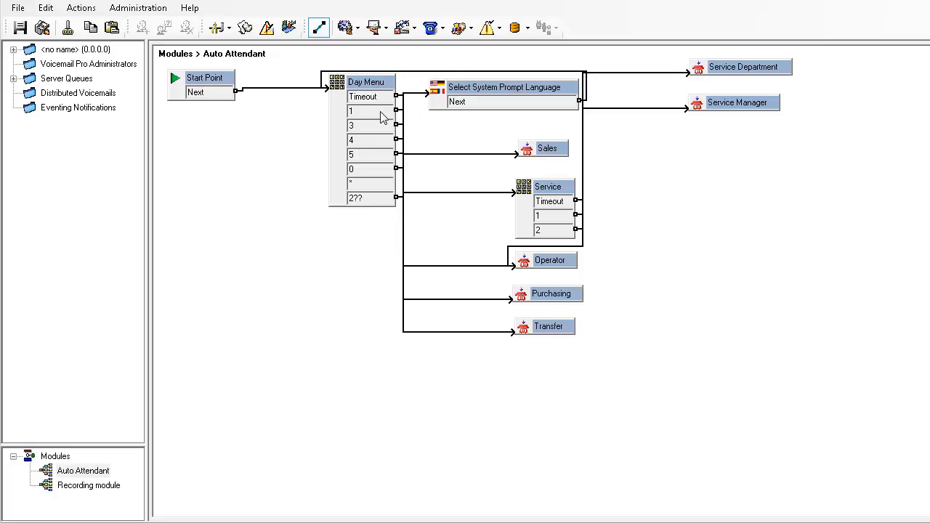
{"action": "left_click", "coordinate": [403, 111]}
{"action": "left_click", "coordinate": [359, 114]}
Step: Change the Day Menu's entry prompt file to $LOC\Custom\Auto Attendant.wav and apply the properties
{"action": "right_click", "coordinate": [342, 87]}
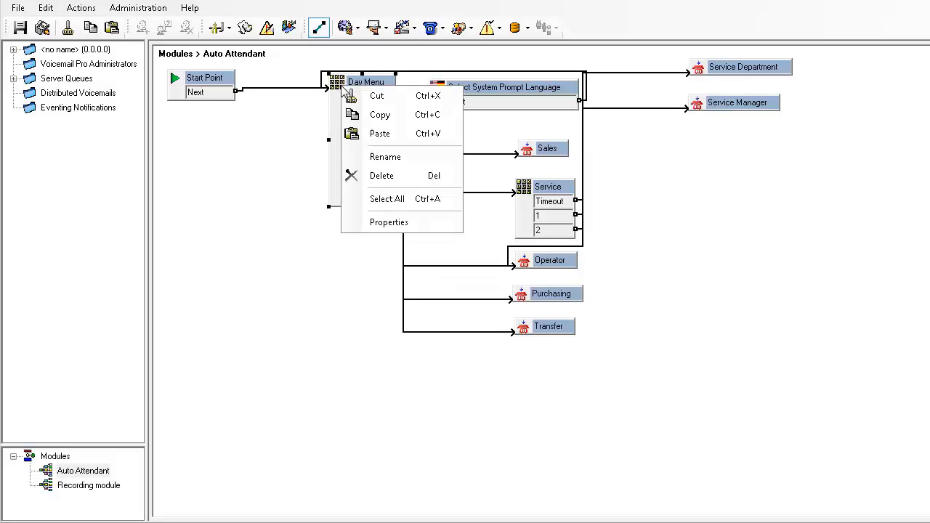
{"action": "left_click", "coordinate": [388, 225]}
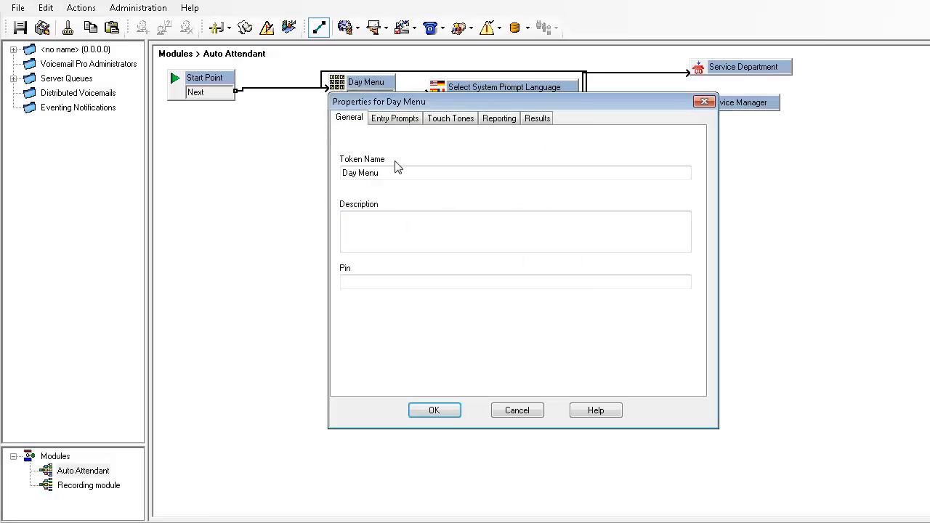
{"action": "left_click", "coordinate": [394, 120]}
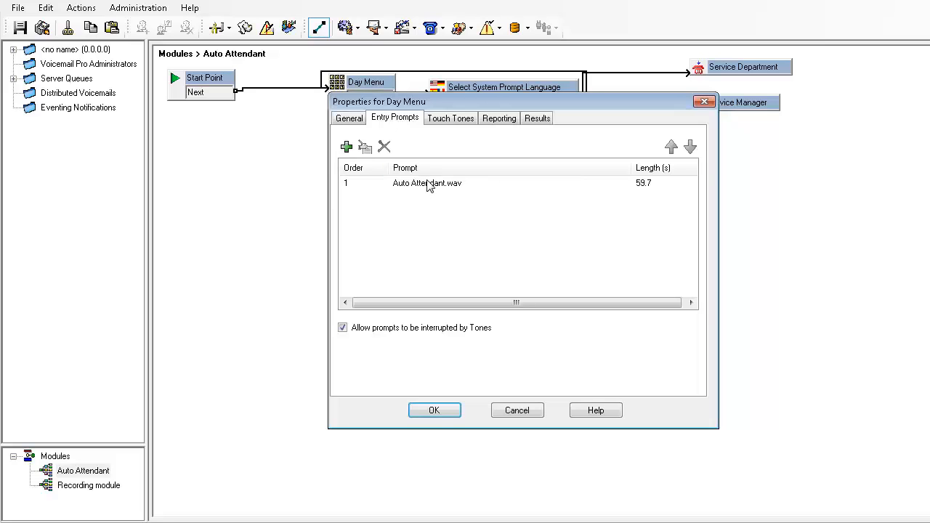
{"action": "double_click", "coordinate": [428, 187]}
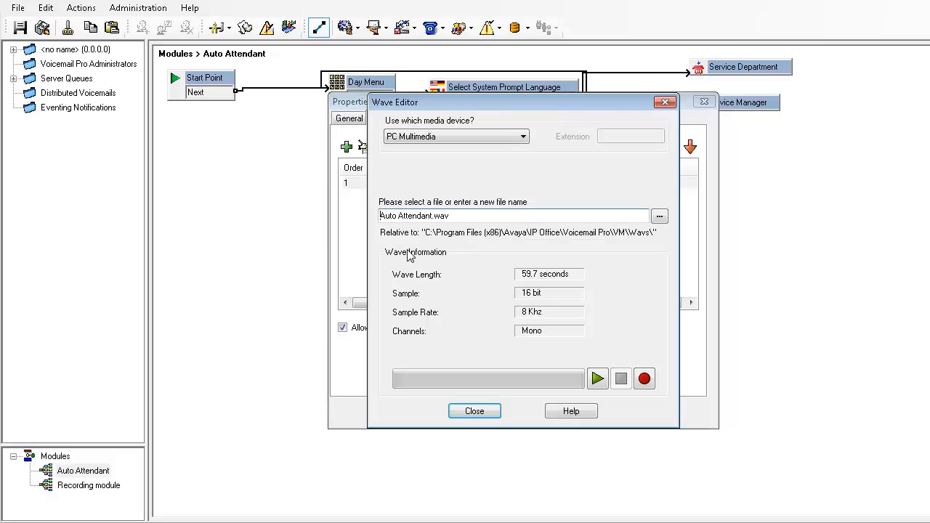
{"action": "type", "text": "$LOC"}
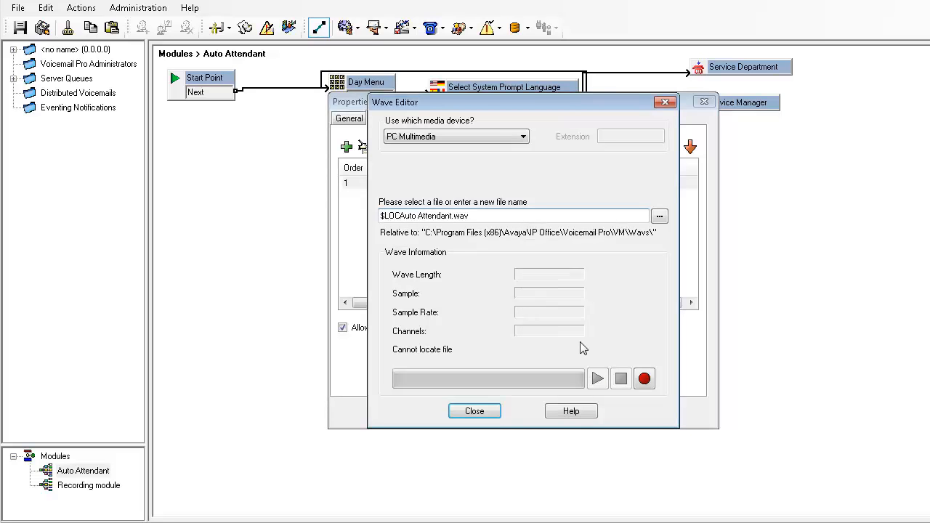
{"action": "type", "text": "\\Custom\\"}
{"action": "left_click", "coordinate": [476, 411]}
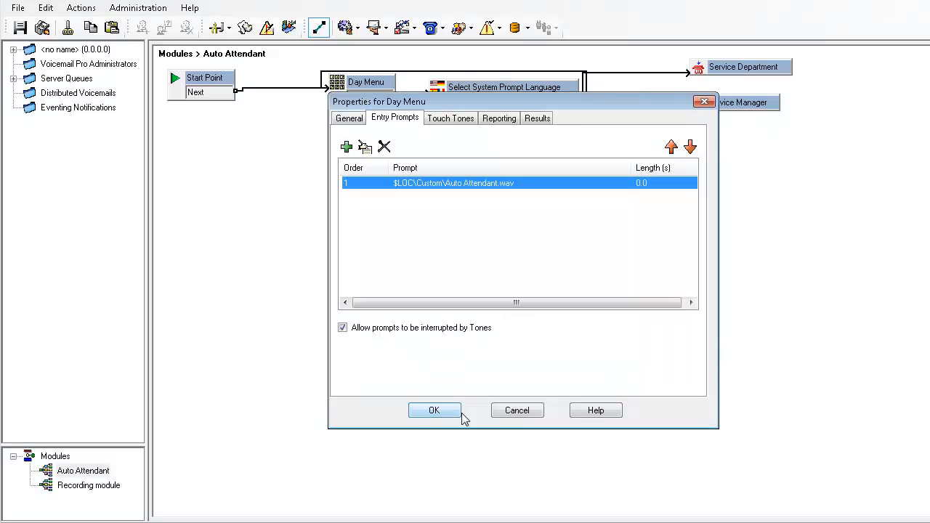
{"action": "left_click", "coordinate": [433, 411]}
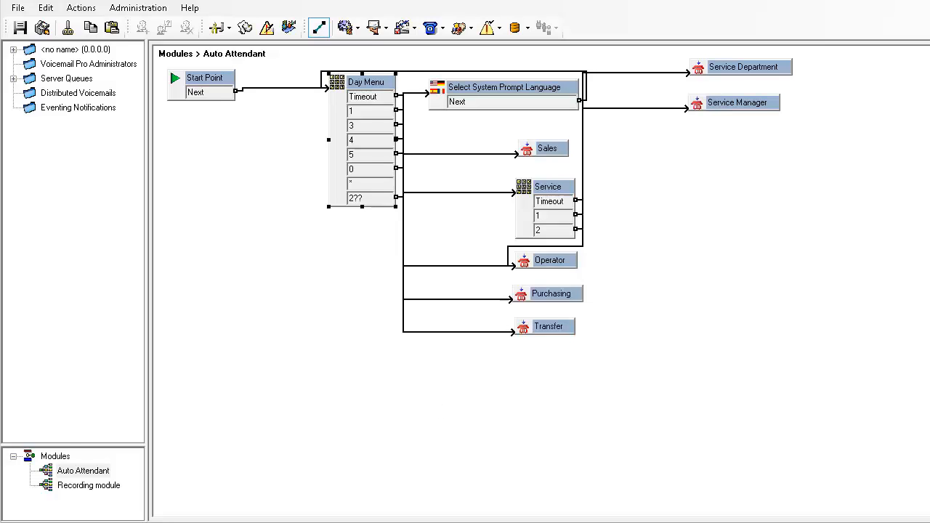
Step: Switch to Windows Explorer and create a folder named Custom inside the enu folder of the Voicemail Pro WAVS directory
{"action": "key", "text": "alt+Tab"}
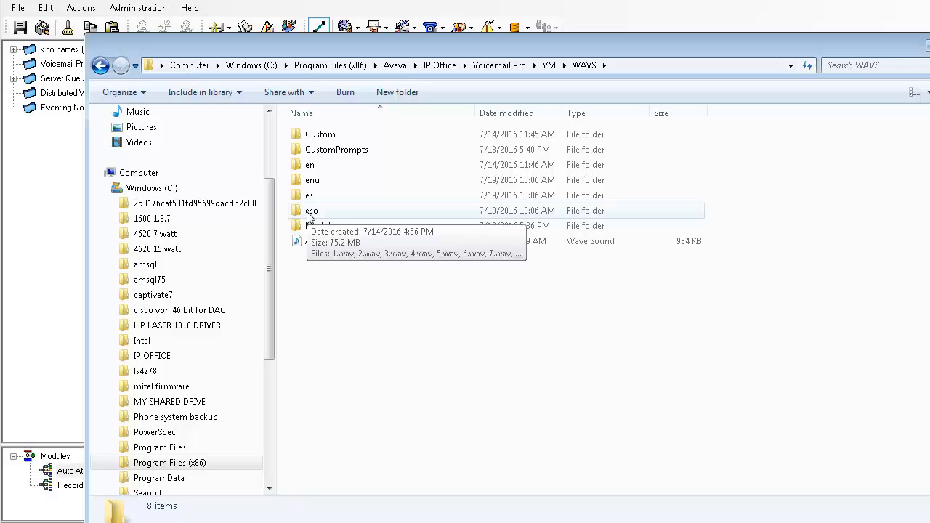
{"action": "double_click", "coordinate": [345, 182]}
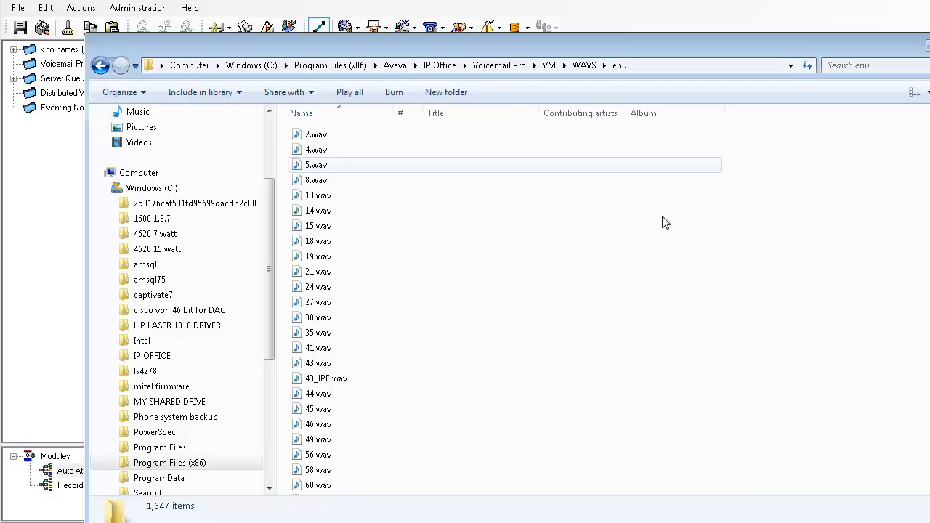
{"action": "key", "text": "super+Up"}
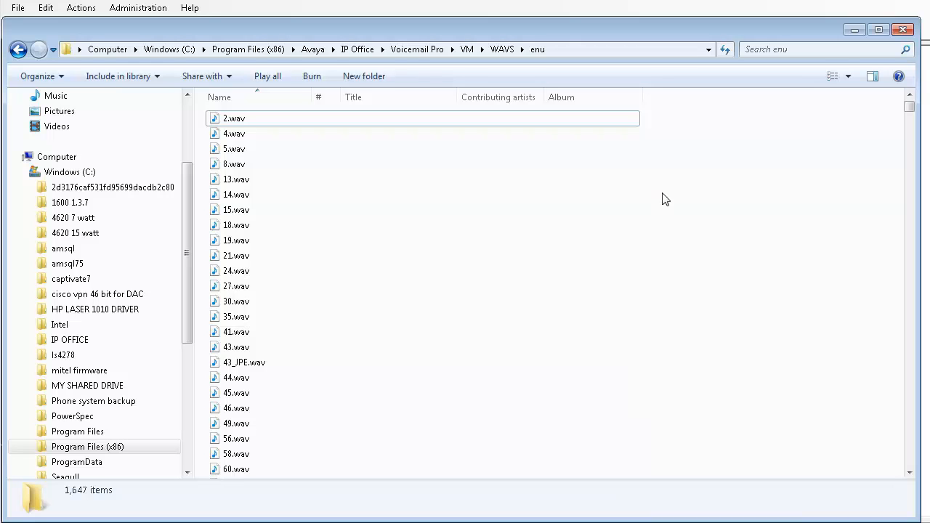
{"action": "right_click", "coordinate": [662, 193]}
{"action": "mouse_move", "coordinate": [719, 372]}
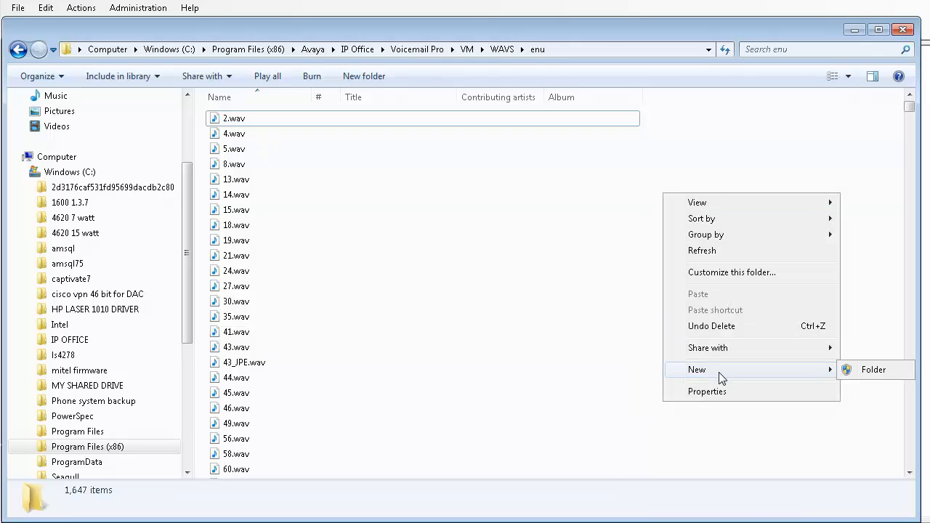
{"action": "left_click", "coordinate": [869, 370]}
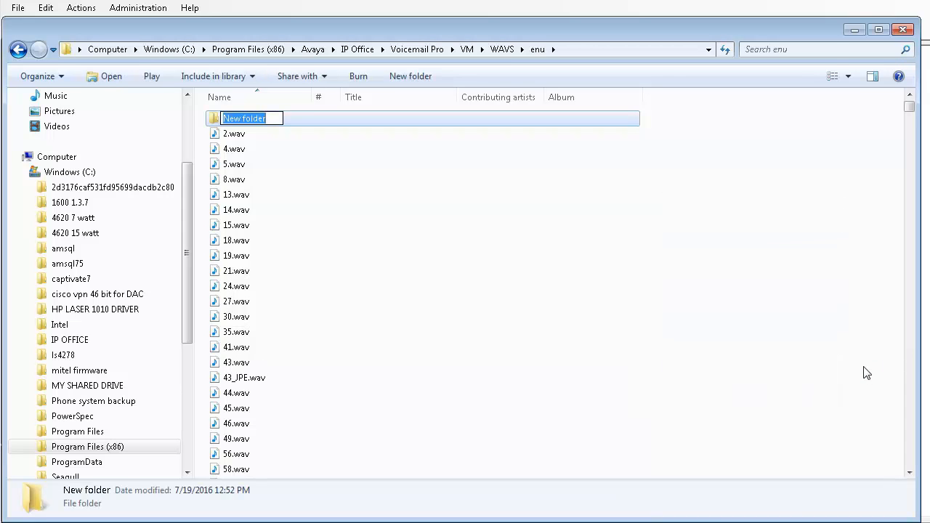
{"action": "type", "text": "Custom"}
{"action": "key", "text": "Return"}
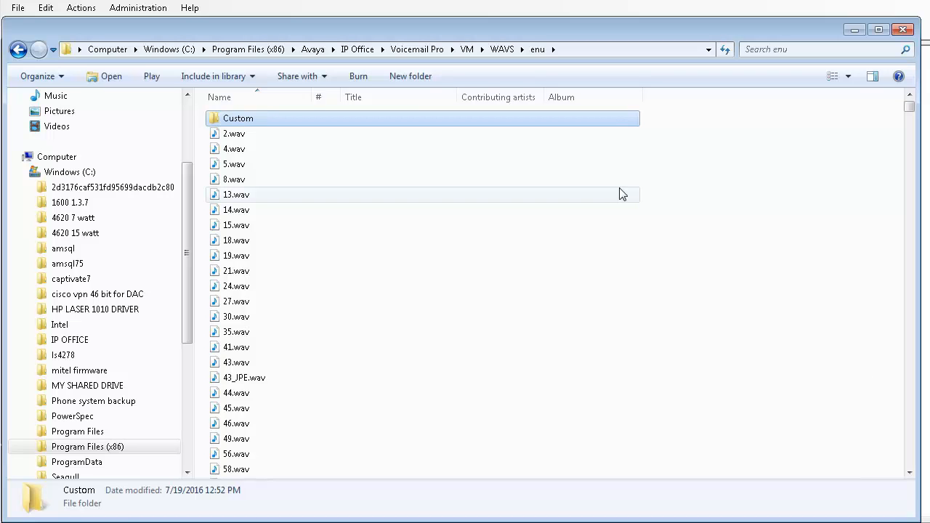
Step: Create a folder named Custom inside the es folder of the WAVS directory
{"action": "left_click", "coordinate": [503, 49]}
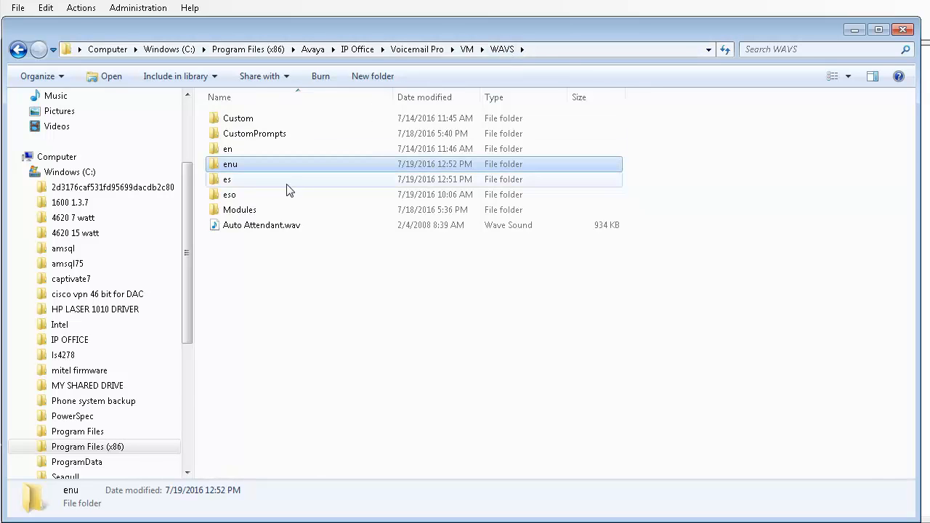
{"action": "double_click", "coordinate": [229, 182]}
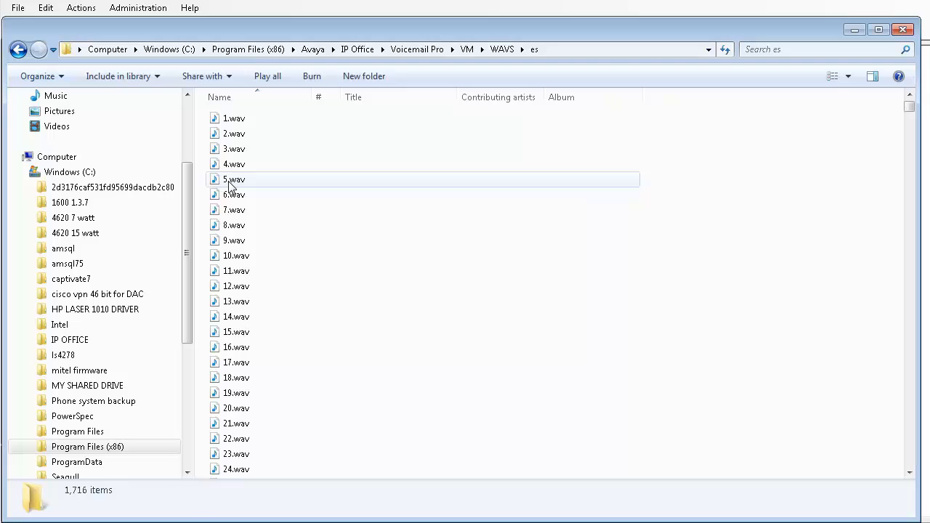
{"action": "right_click", "coordinate": [649, 208]}
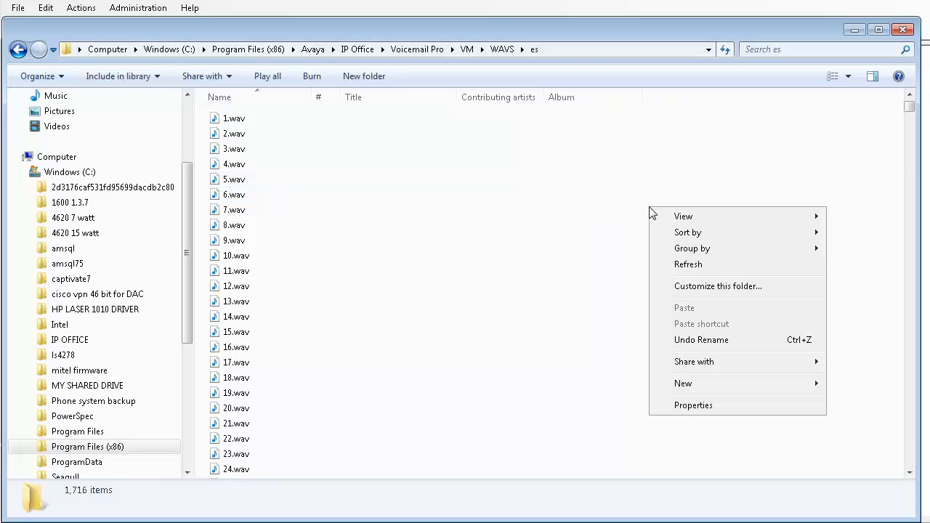
{"action": "mouse_move", "coordinate": [702, 387]}
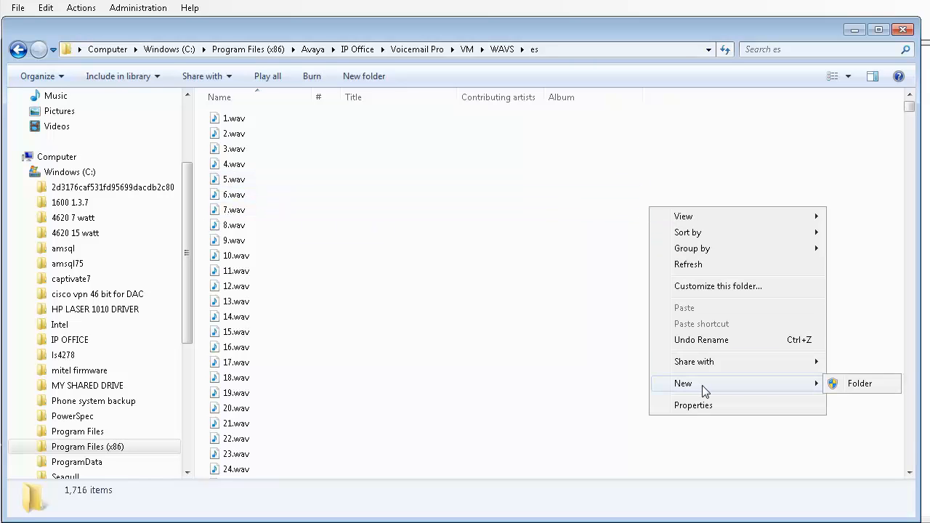
{"action": "left_click", "coordinate": [861, 385]}
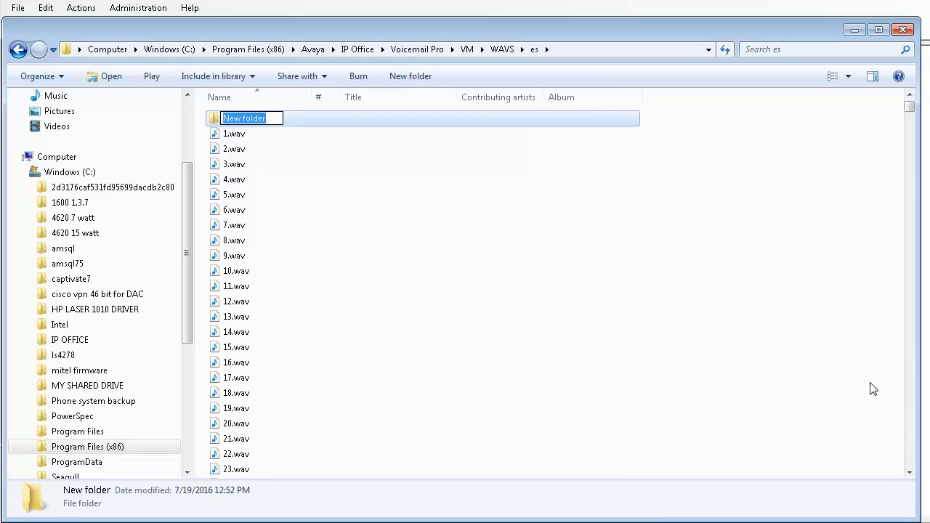
{"action": "type", "text": "Custom"}
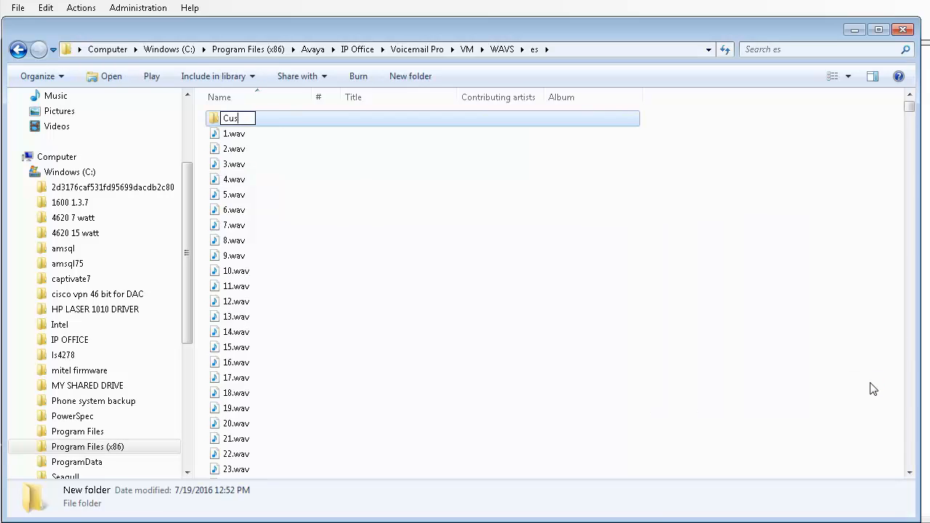